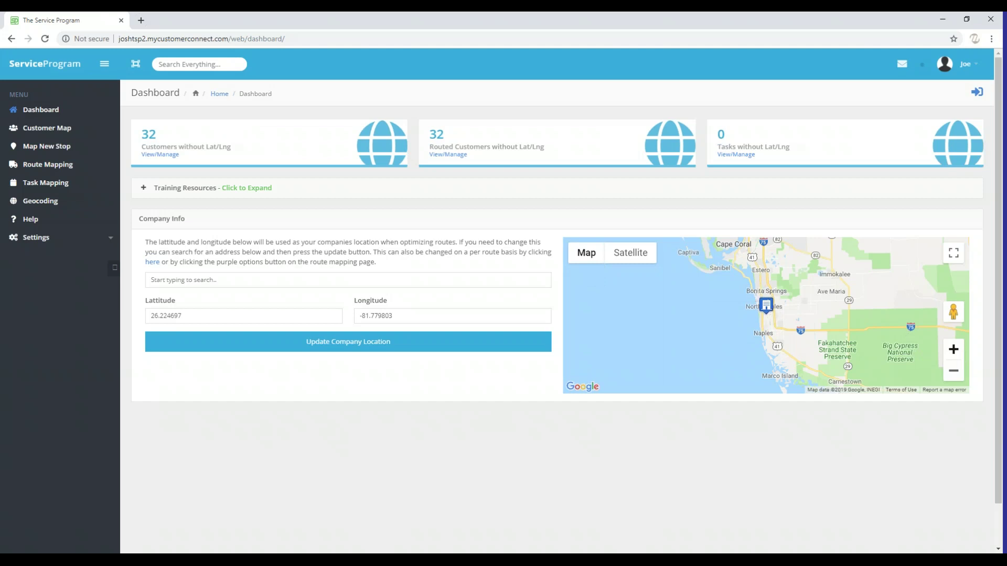
Zoom the map two levels onto the North Naples marker and select latitude 26.224697 and longitude -81.779803
click(953, 350)
click(953, 349)
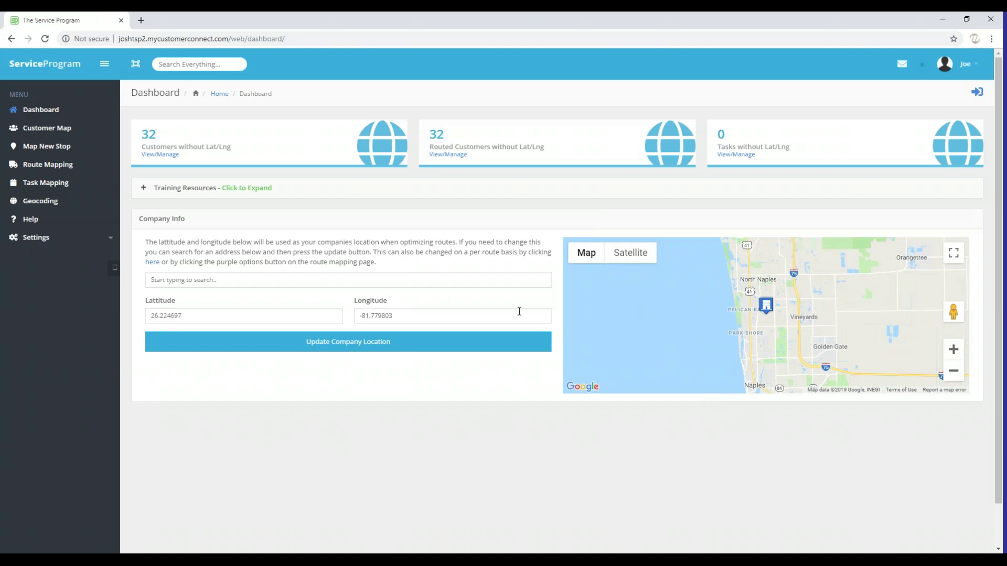
drag(181, 316, 151, 238)
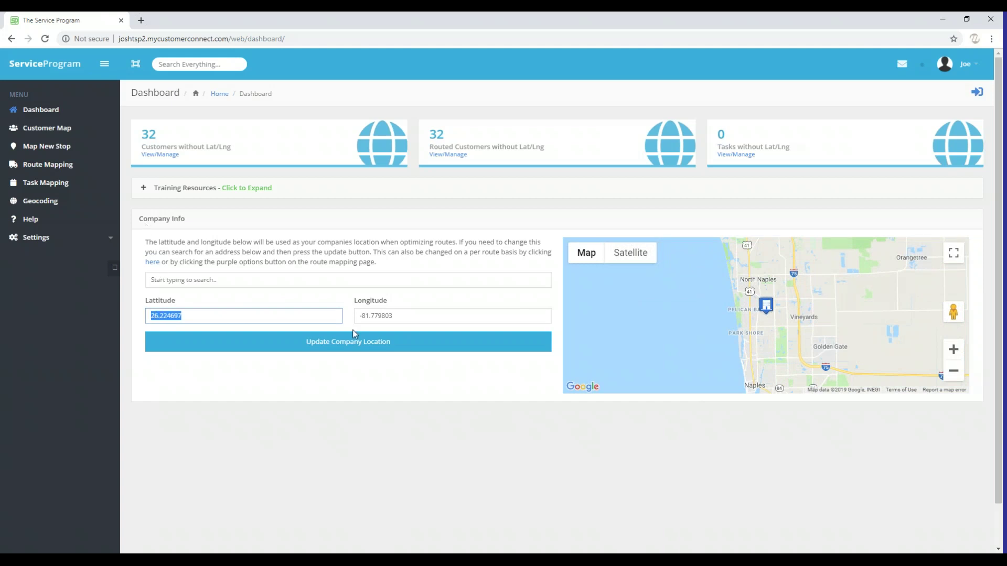
drag(414, 317, 359, 316)
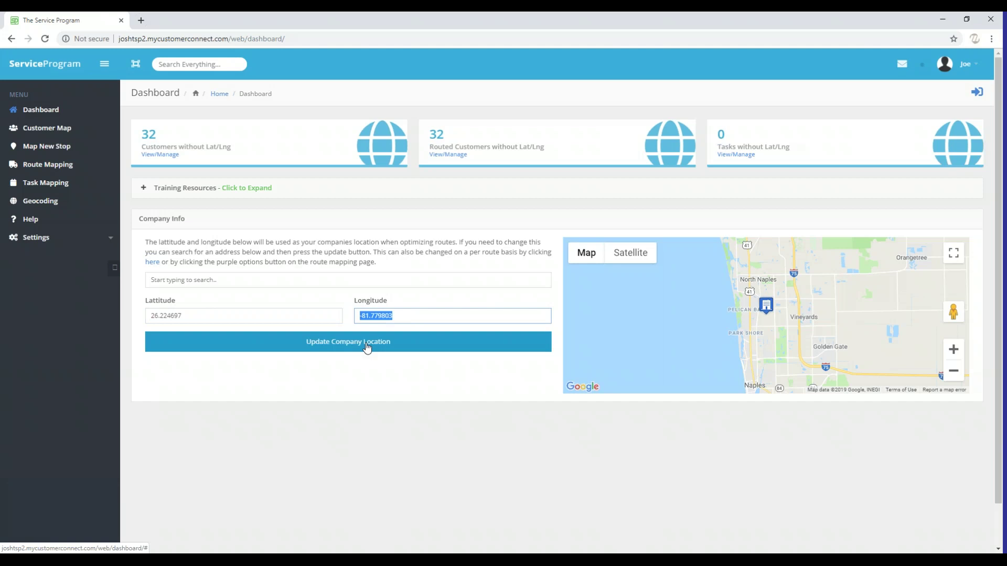
Enter 1390 in the company address search field and dismiss the suggestions list
click(152, 280)
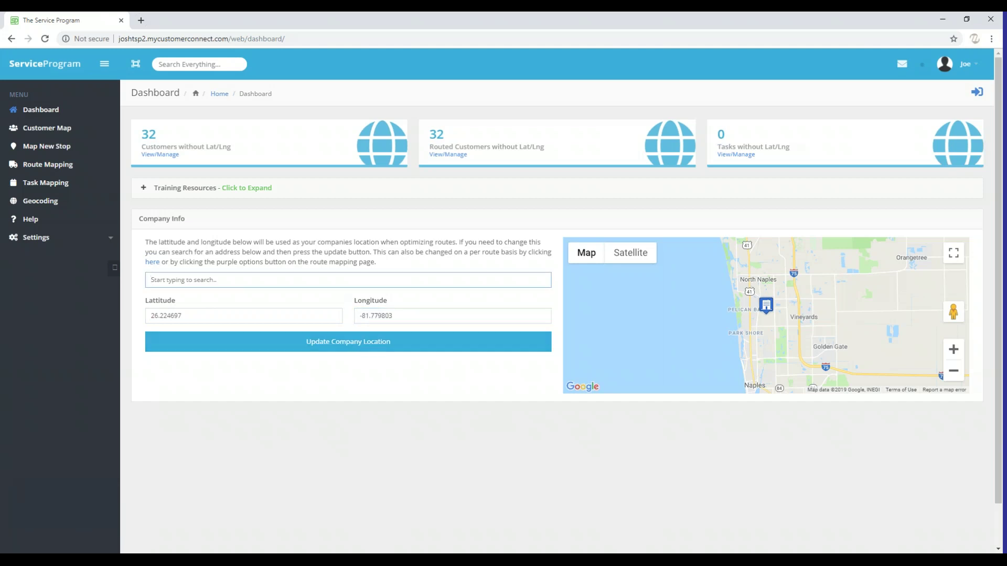
text(1390)
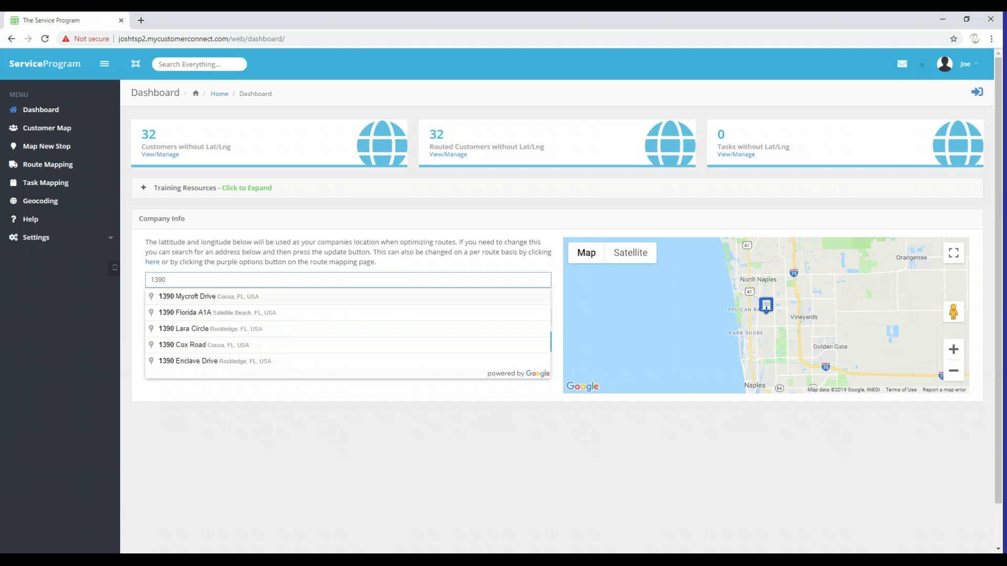
click(344, 250)
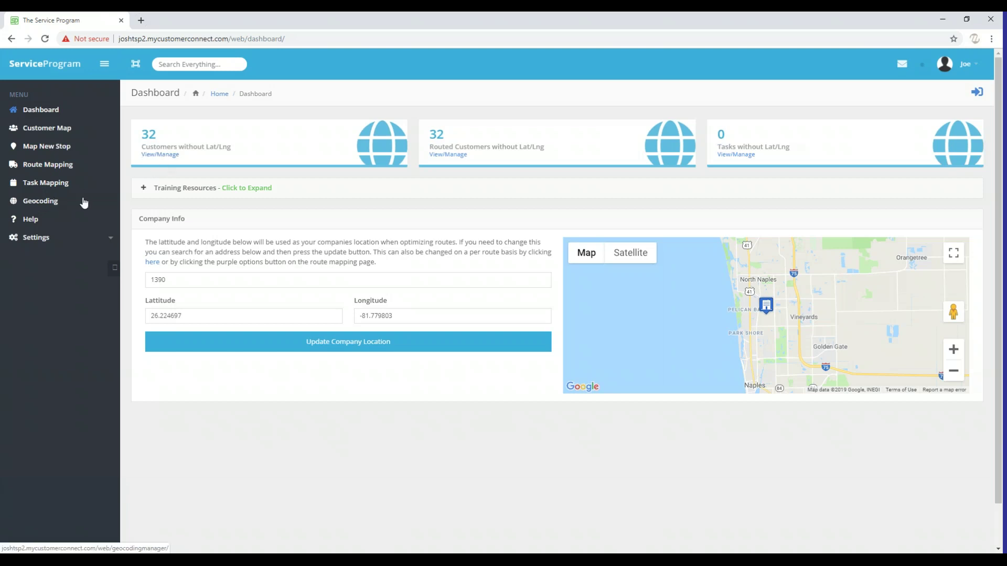
Open the Geocoding Manager and show the routed customers with address errors on routes R1 and R2
click(55, 201)
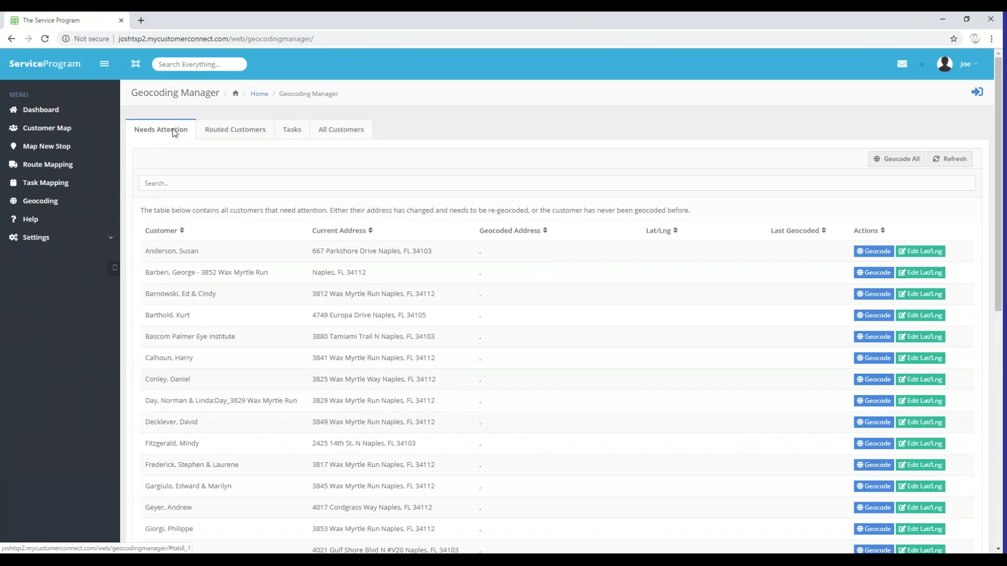
click(240, 135)
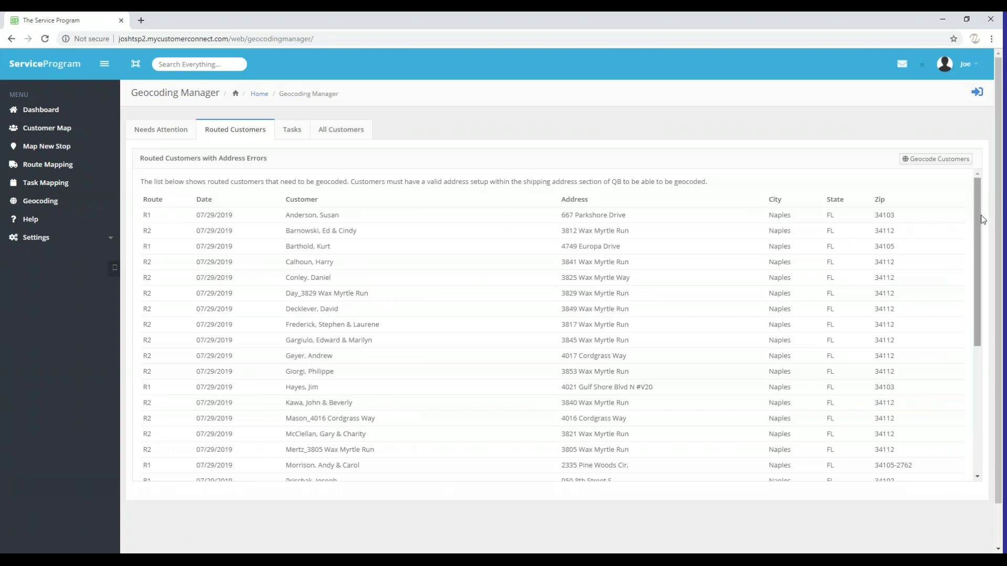
Scroll the routed customers with address errors, then view the empty list of tasks without Lat/Lng
drag(981, 222, 961, 222)
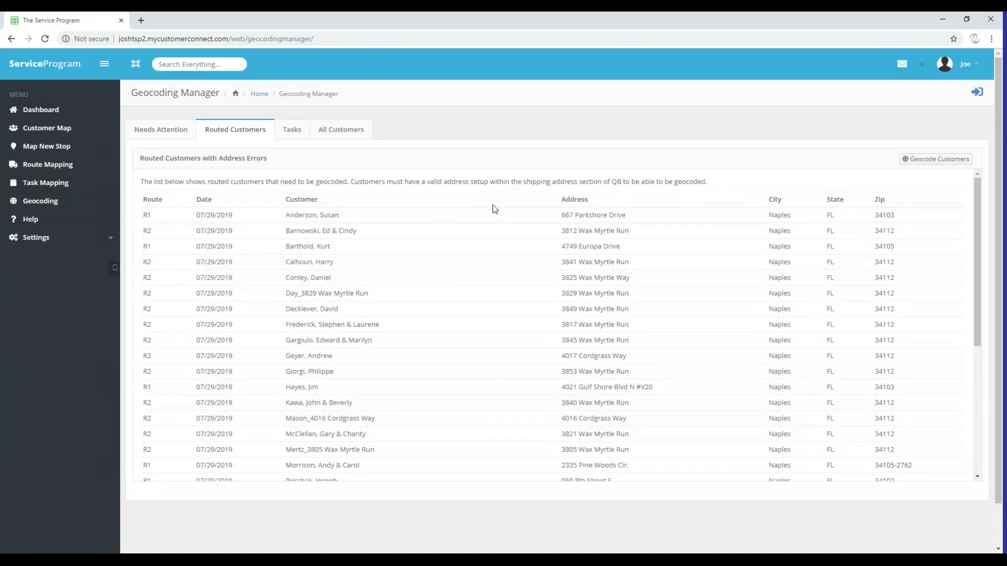
click(289, 132)
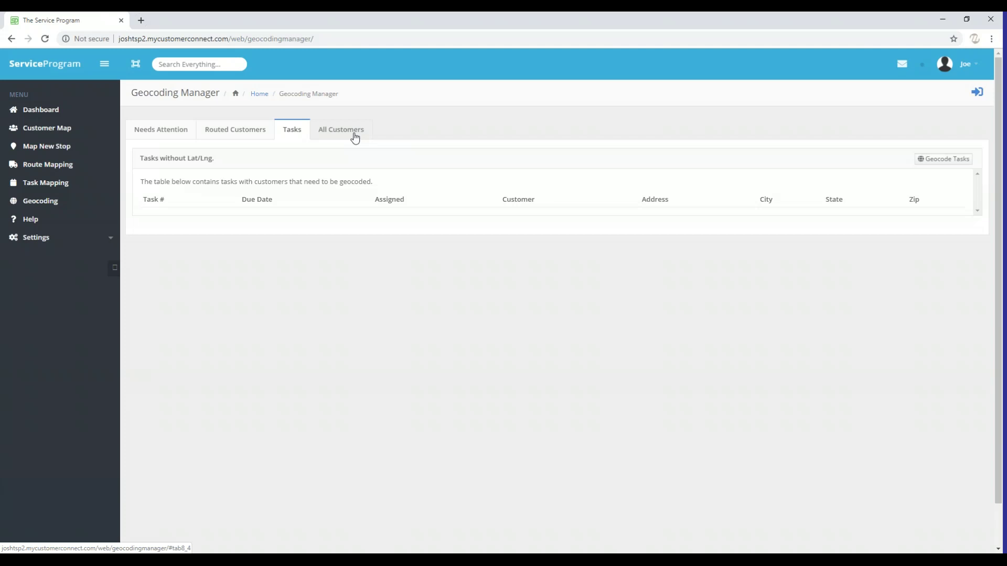
Check the Needs Attention customers, then return to the Routed Customers list
click(161, 136)
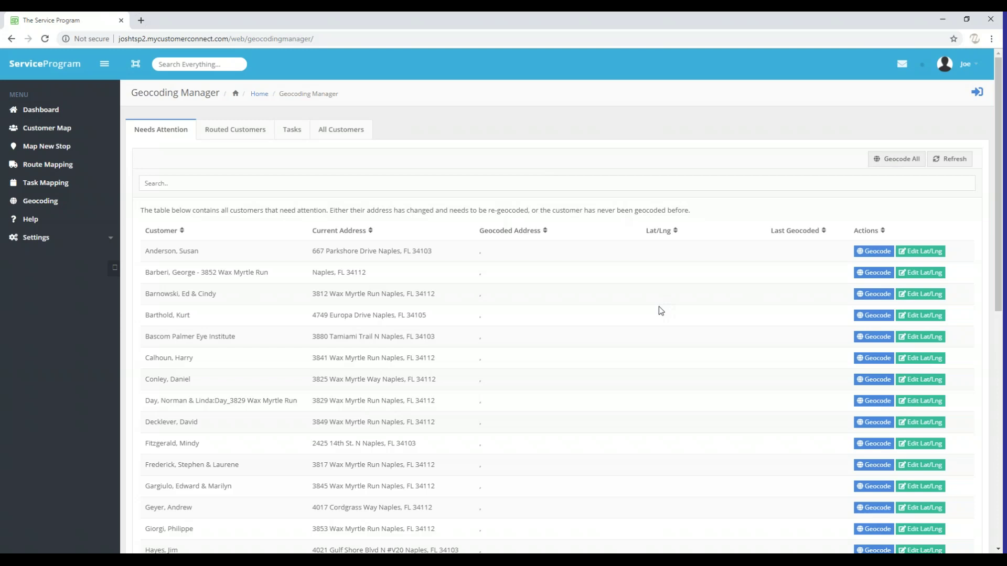
click(223, 131)
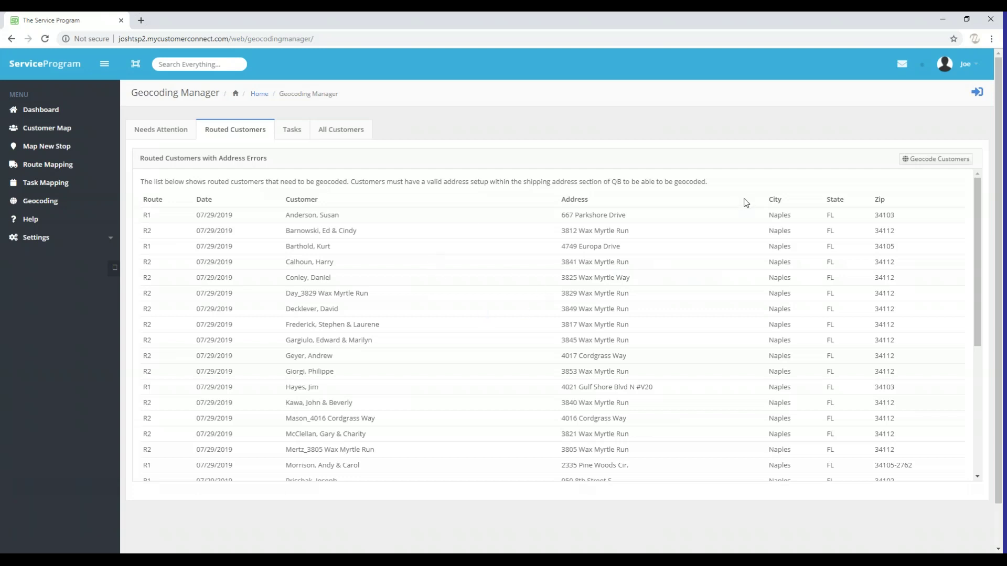
Run Geocode Customers on all the routed customers with address errors
click(924, 159)
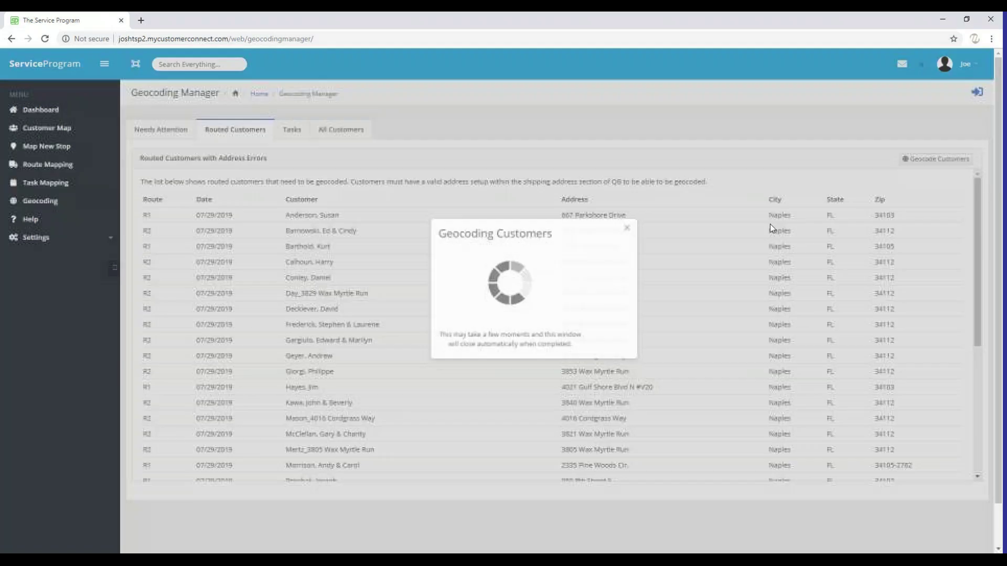
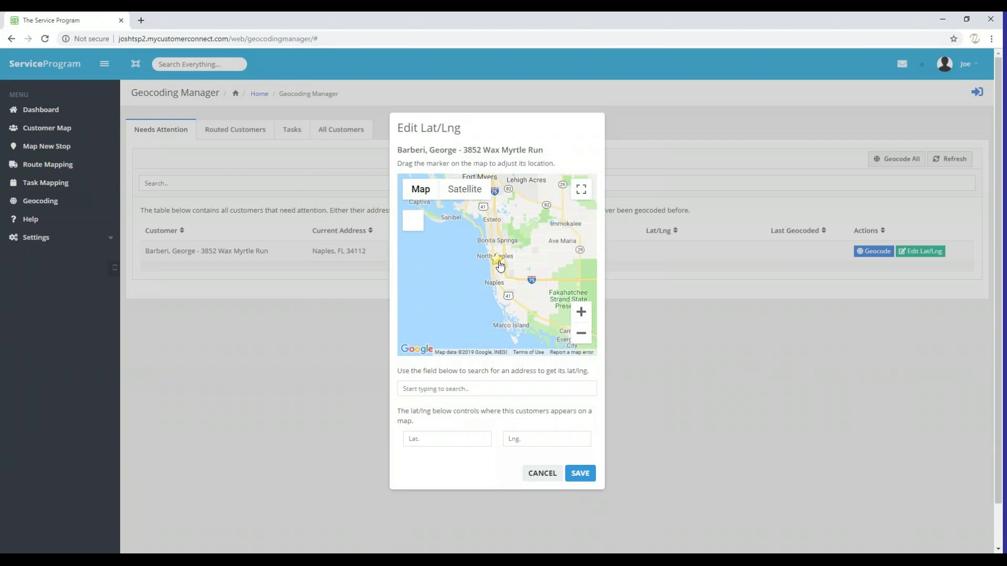
Zoom the map to street level and drop the customer marker just below Costco Wholesale
click(581, 313)
click(581, 313)
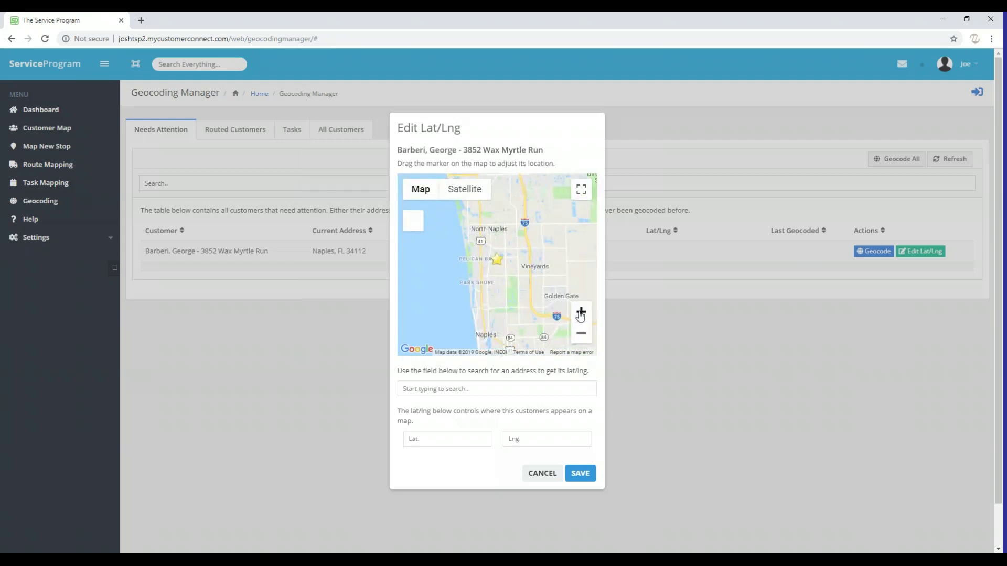
click(580, 313)
click(580, 313)
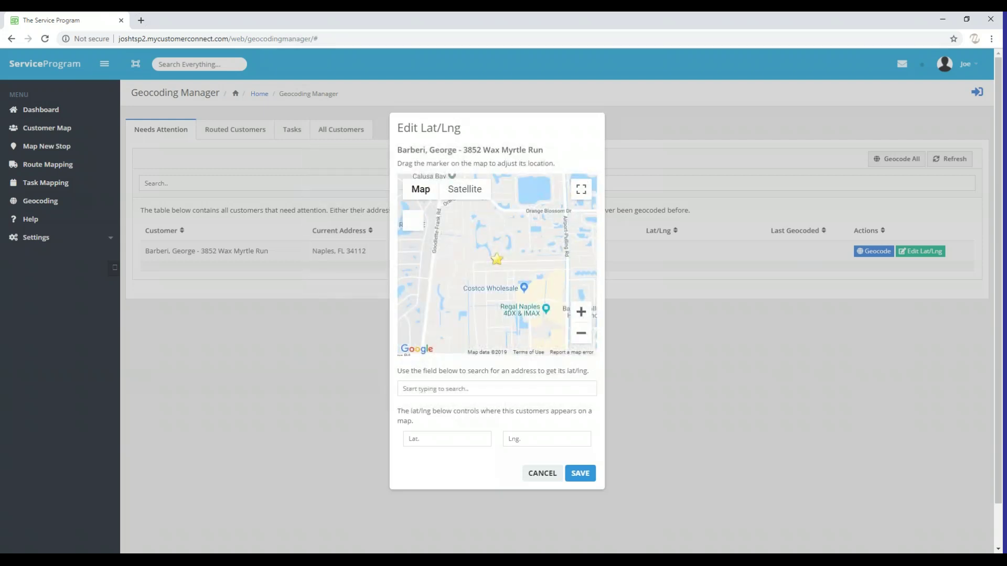
drag(497, 265, 491, 299)
drag(445, 441, 412, 439)
drag(549, 445, 505, 442)
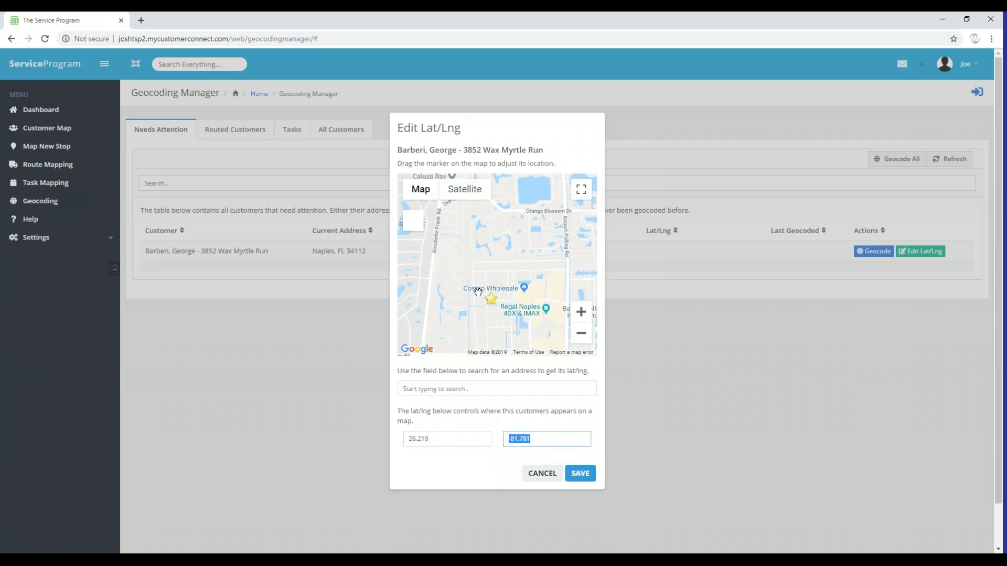
Move the marker north toward J and C Blvd so Lat/Lng read 26.224, -81.775
click(580, 312)
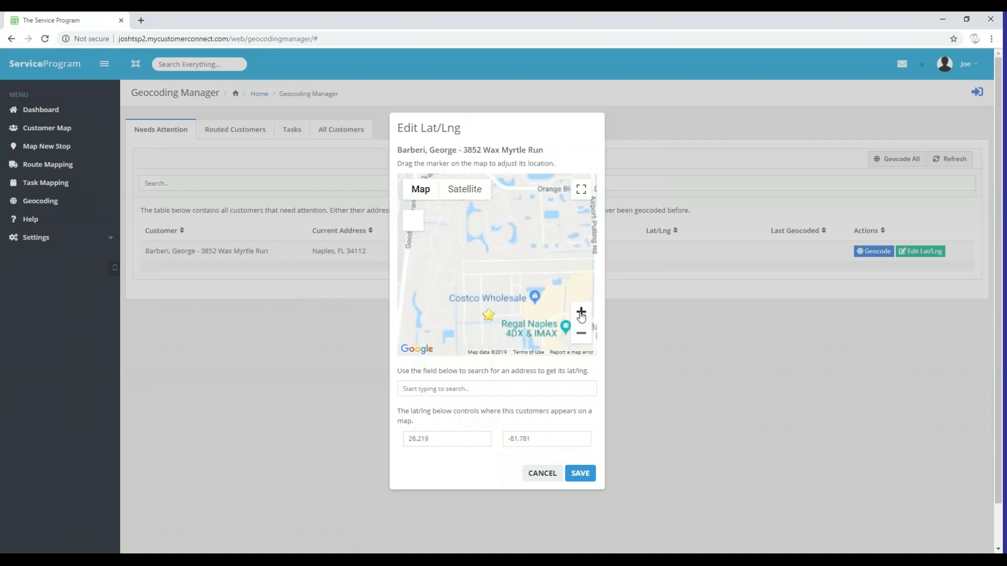
drag(513, 277, 513, 235)
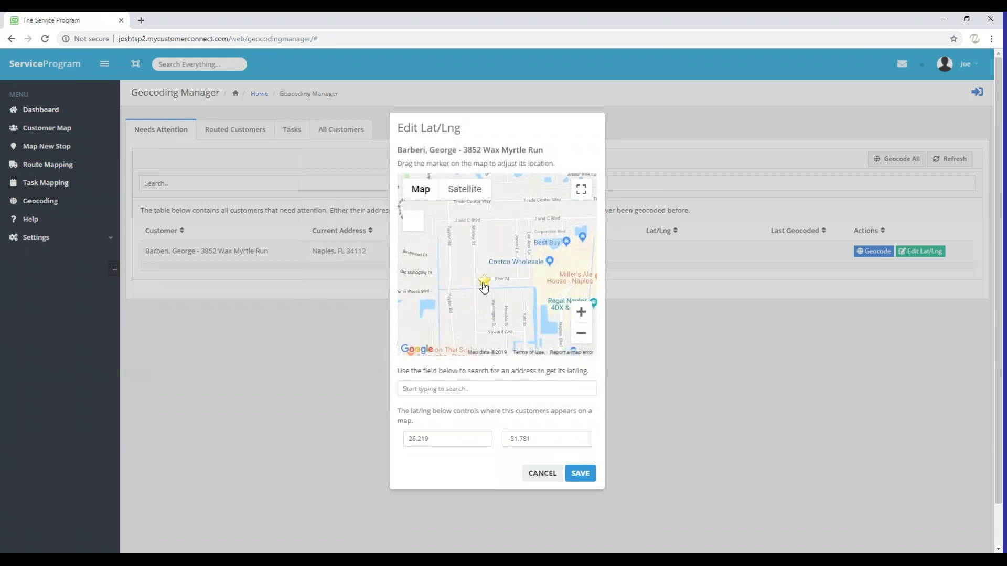
mouse_move(484, 288)
mouse_down()
mouse_move(514, 280)
mouse_move(548, 213)
mouse_up()
drag(438, 439, 405, 439)
drag(537, 440, 472, 442)
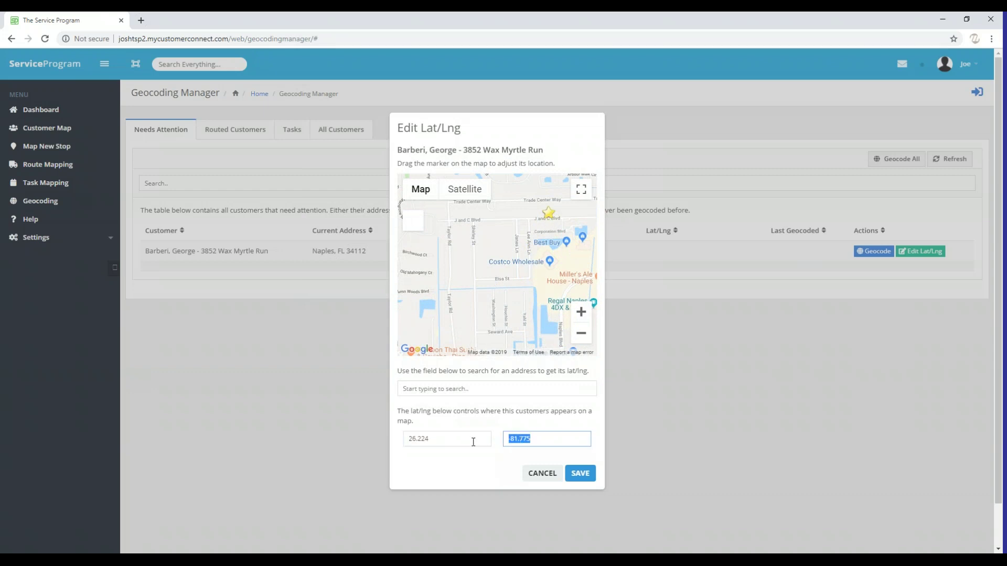
Enter the customer's full street address in the address search to list its Naples, FL match
click(450, 445)
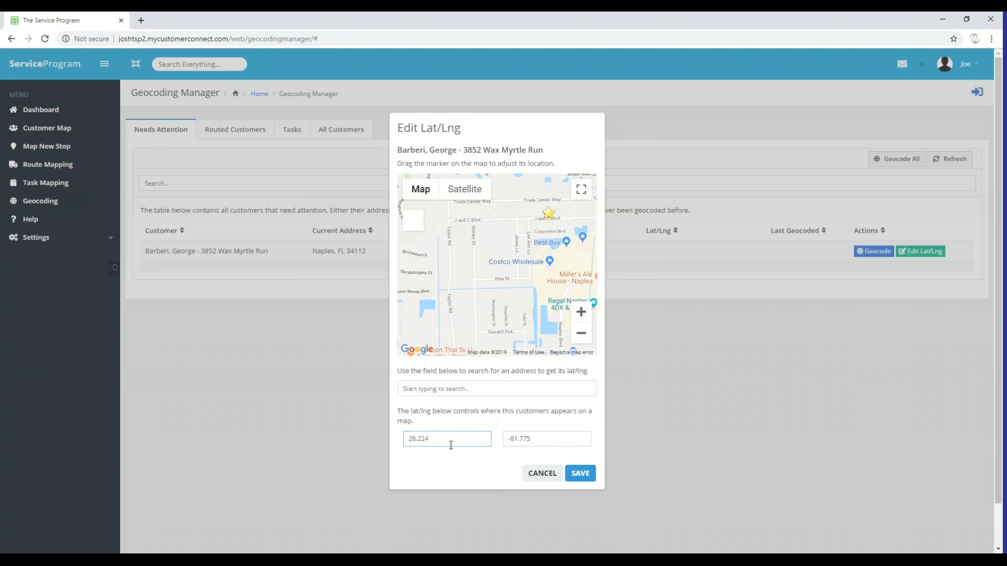
click(471, 390)
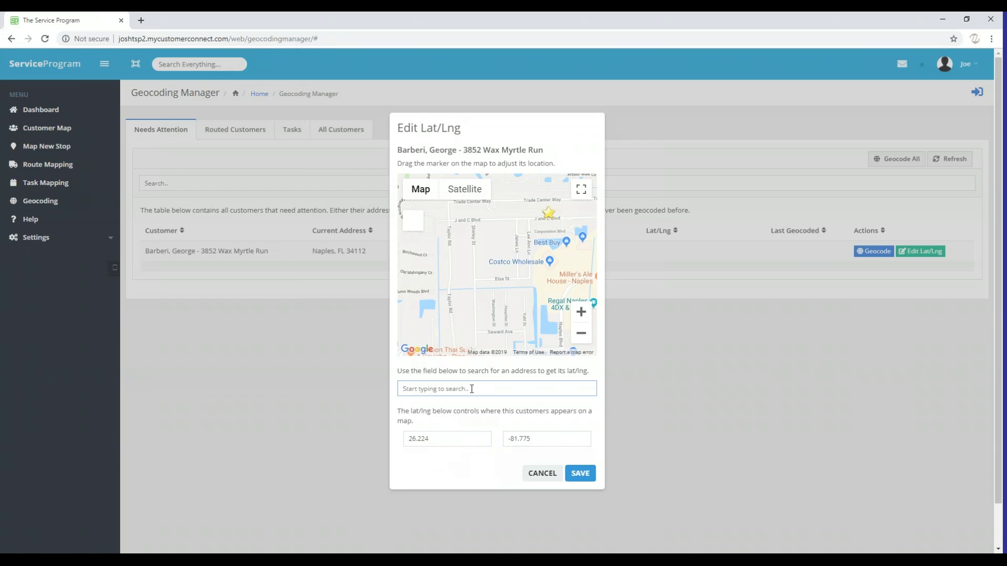
text(856)
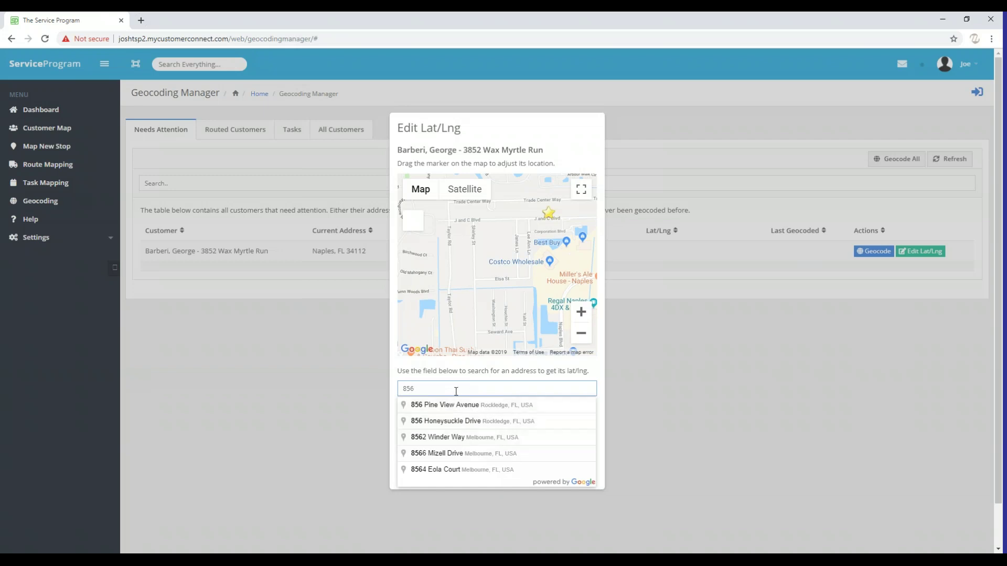
key(BackSpace)
key(BackSpace)
key(BackSpace)
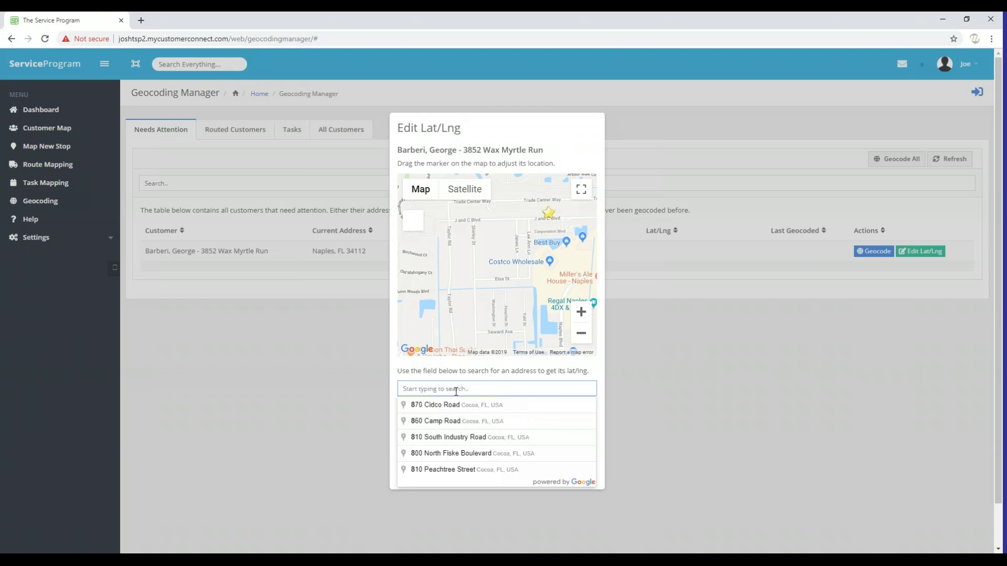
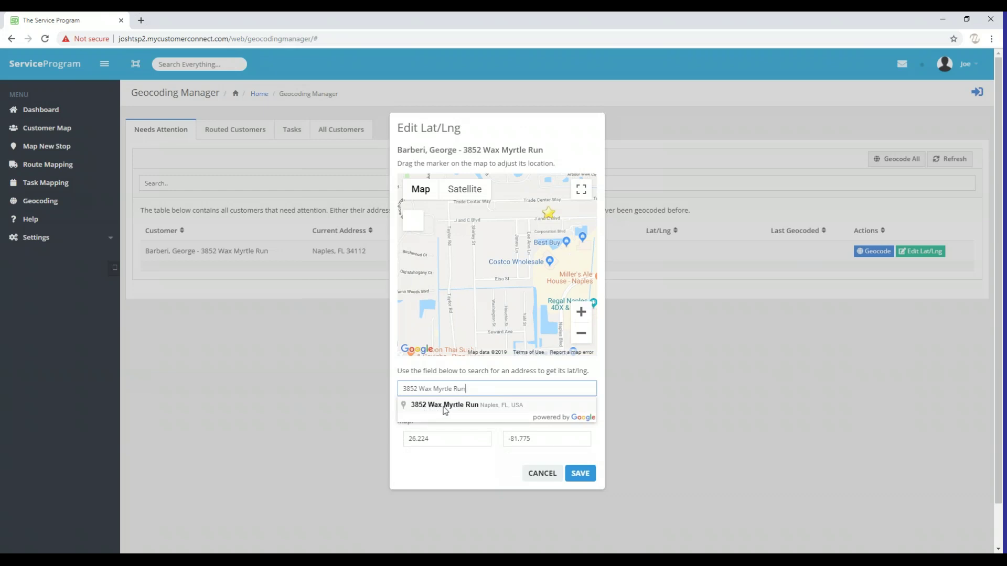
click(444, 406)
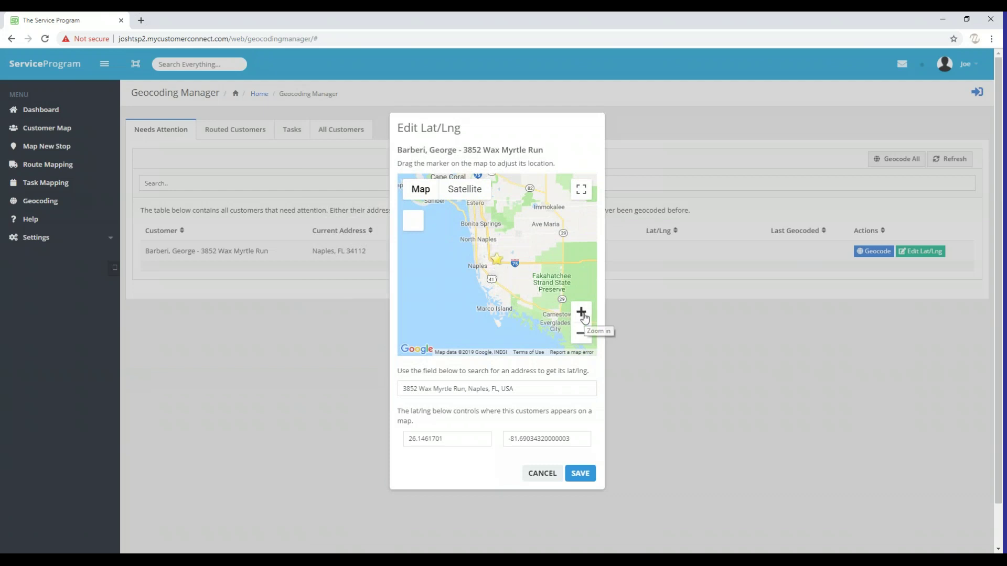
click(582, 312)
click(582, 312)
click(581, 312)
click(581, 312)
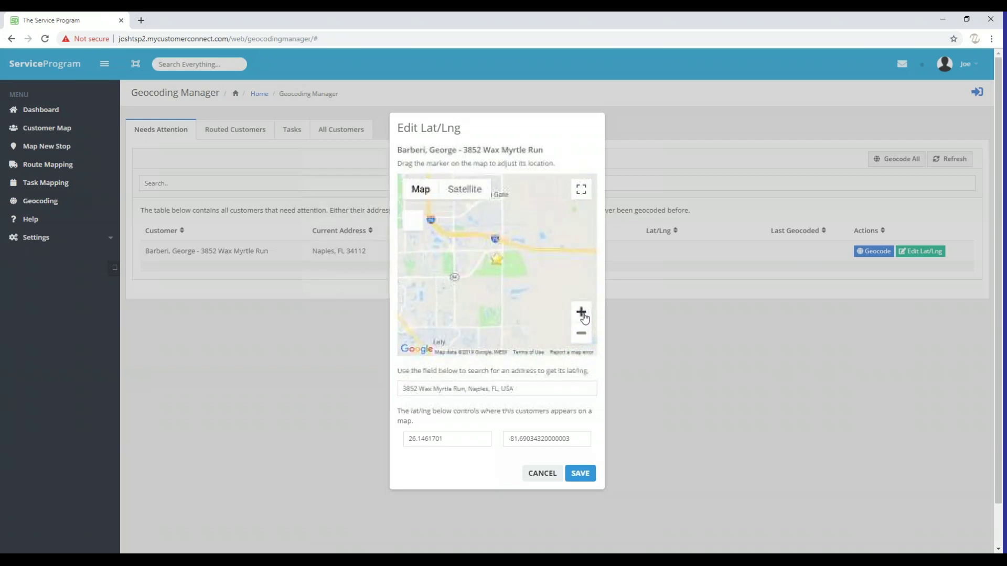
click(581, 313)
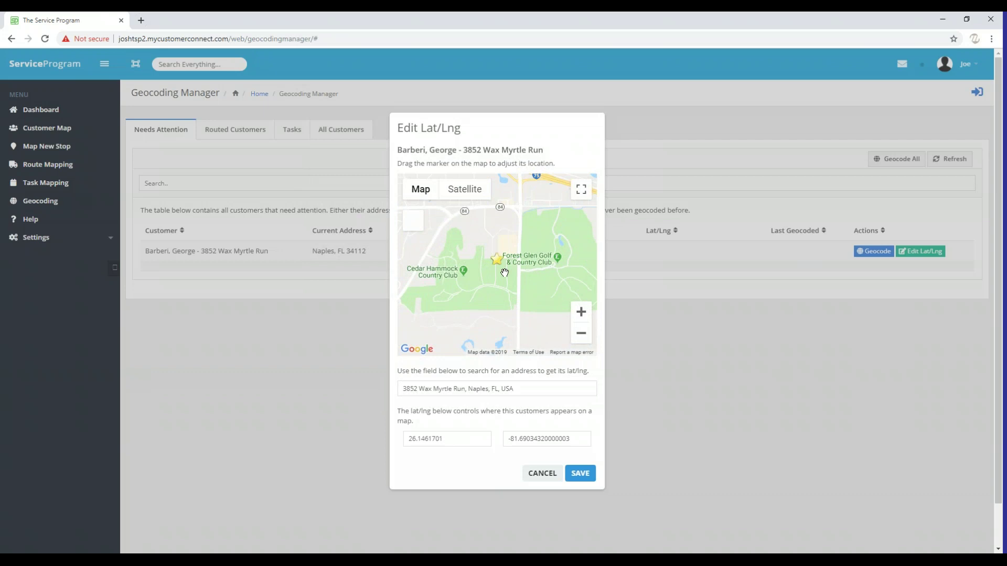
click(579, 474)
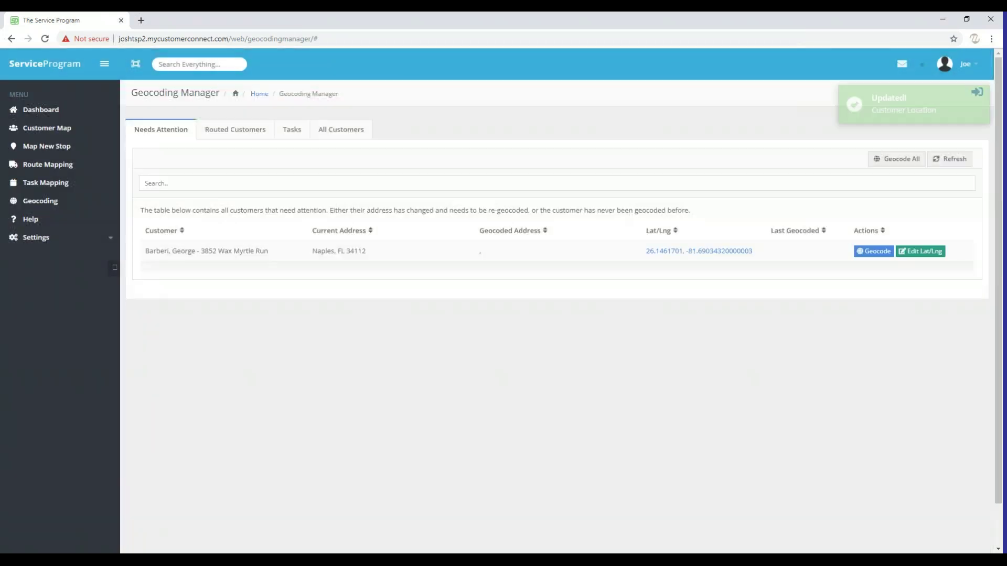